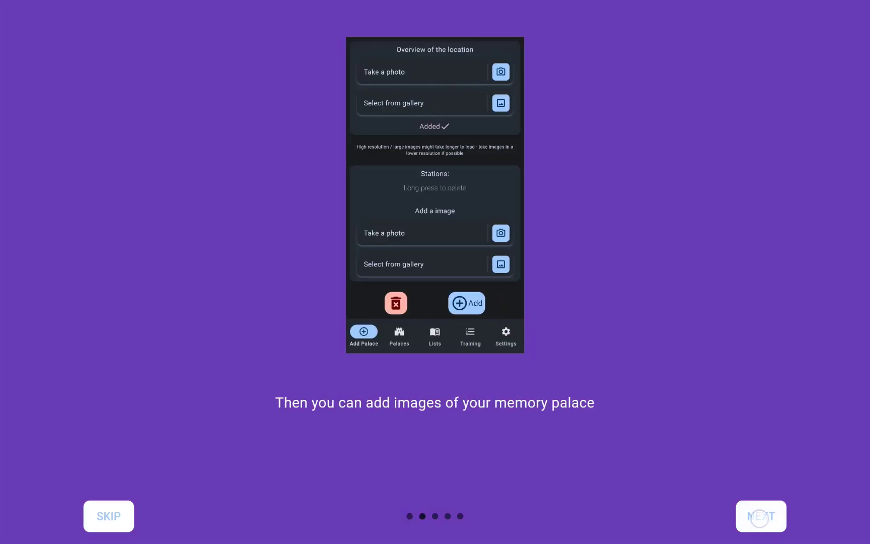
Page forward through the intro tour screens to its final training page.
{"action": "left_click", "coordinate": [759, 520]}
{"action": "left_click", "coordinate": [760, 520]}
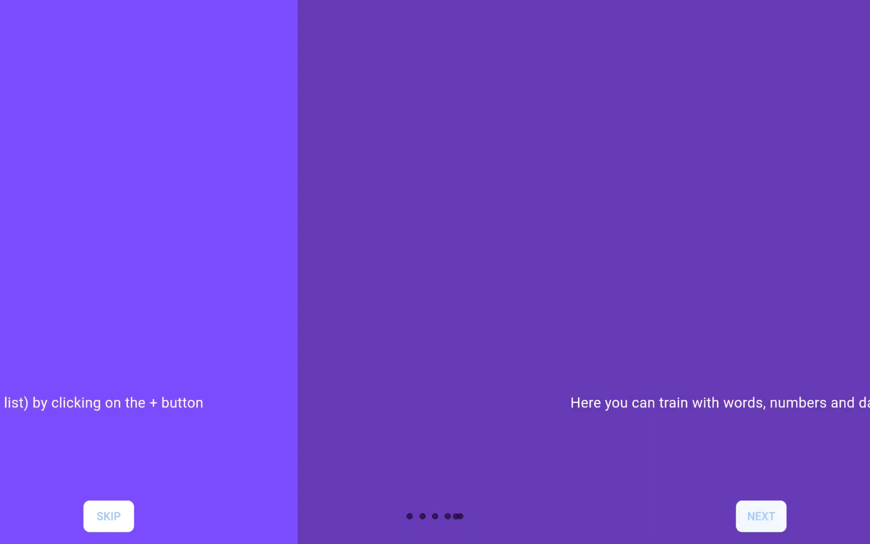
Finish the intro and create a new location named 'Living room'.
{"action": "left_click", "coordinate": [759, 521]}
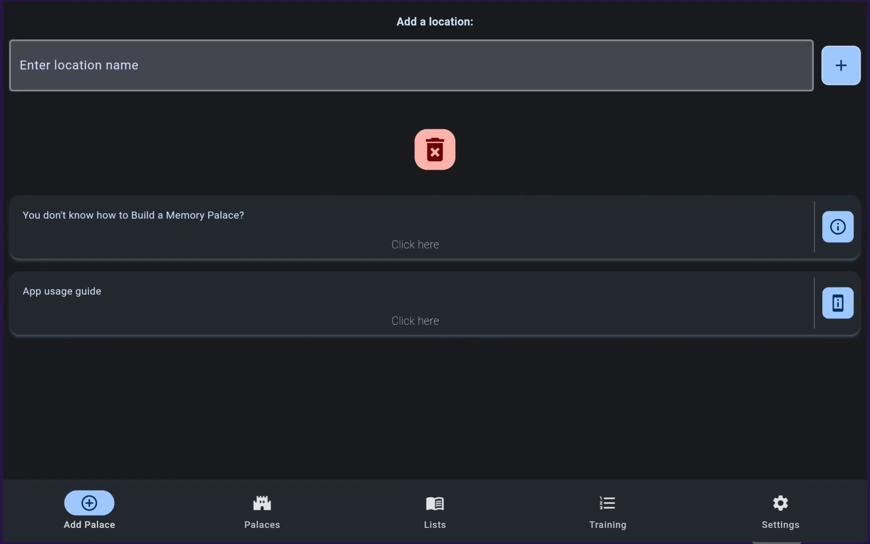
{"action": "left_click", "coordinate": [426, 58]}
{"action": "type", "text": "Living room"}
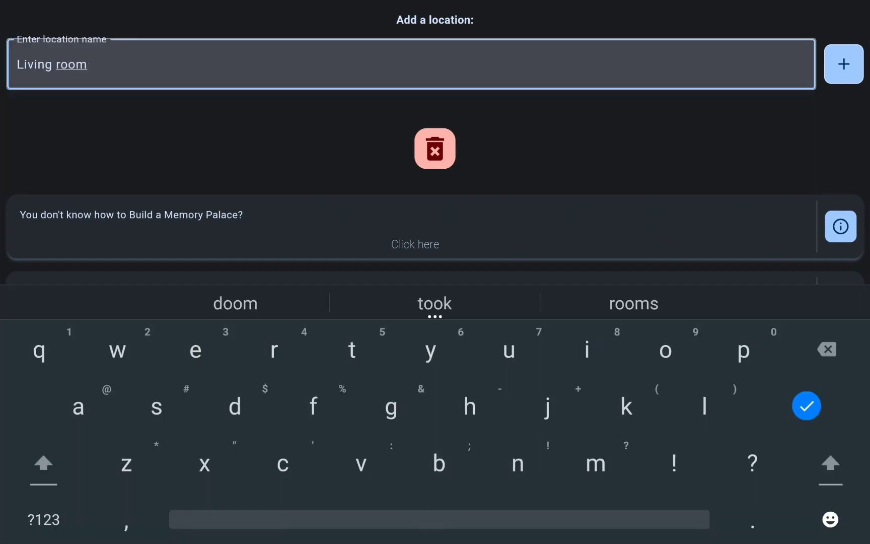
{"action": "left_click", "coordinate": [843, 53]}
Add an overview photo and stations including wall art and coffee table, then save.
{"action": "left_click", "coordinate": [831, 148]}
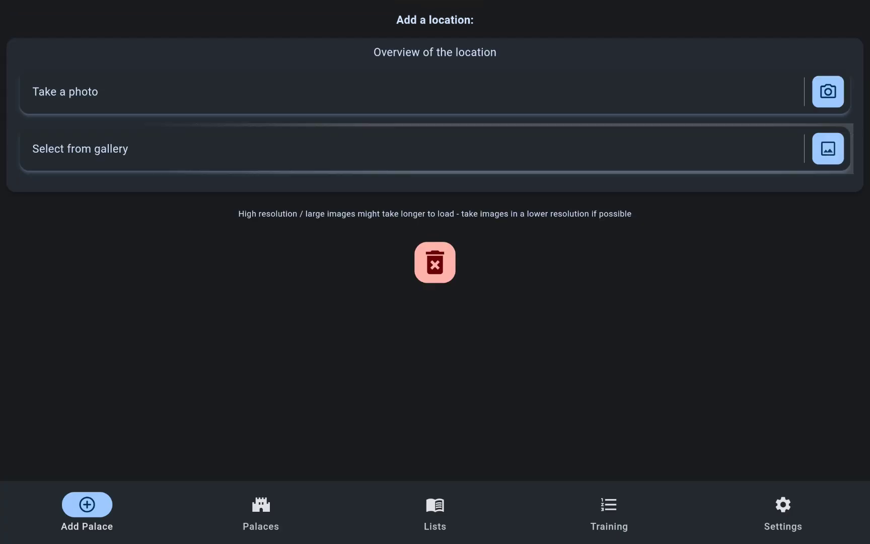
{"action": "left_click", "coordinate": [619, 270]}
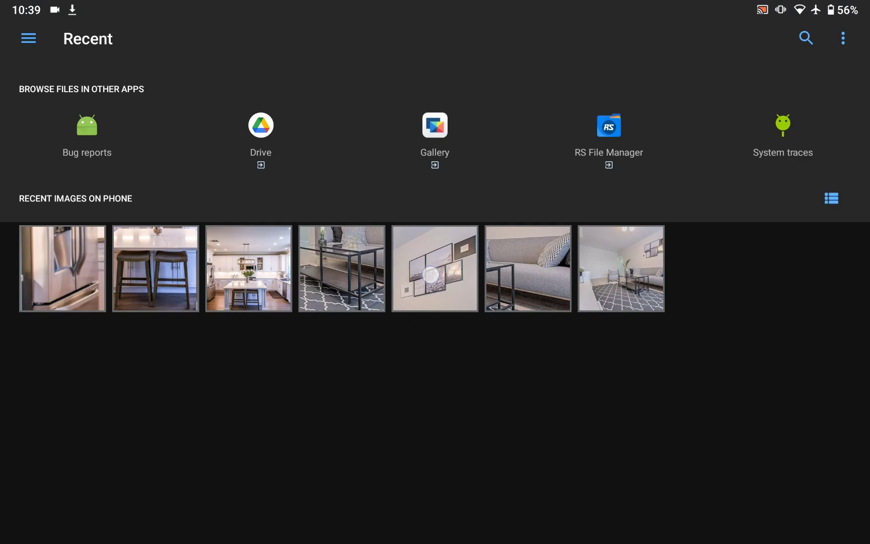
{"action": "left_click", "coordinate": [430, 274]}
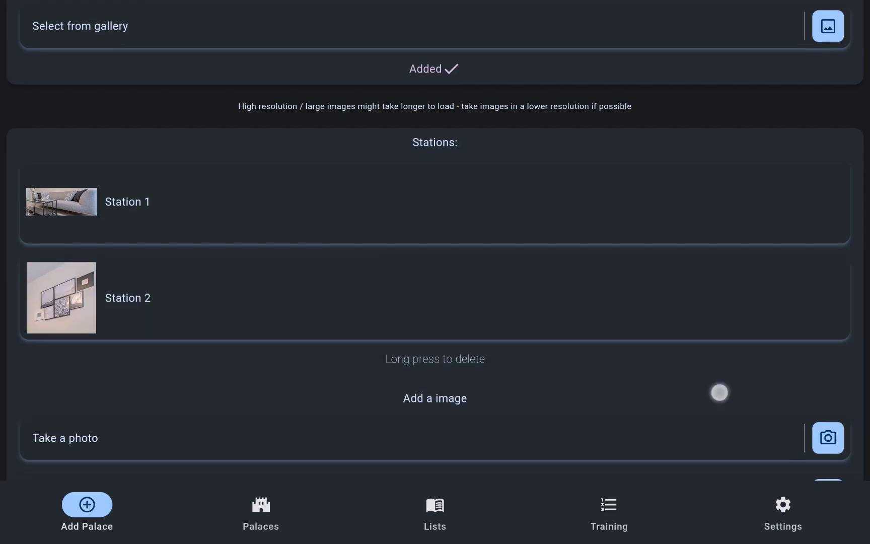
{"action": "scroll", "coordinate": [718, 390], "scroll_direction": "down", "scroll_amount": 2}
{"action": "left_click", "coordinate": [815, 367]}
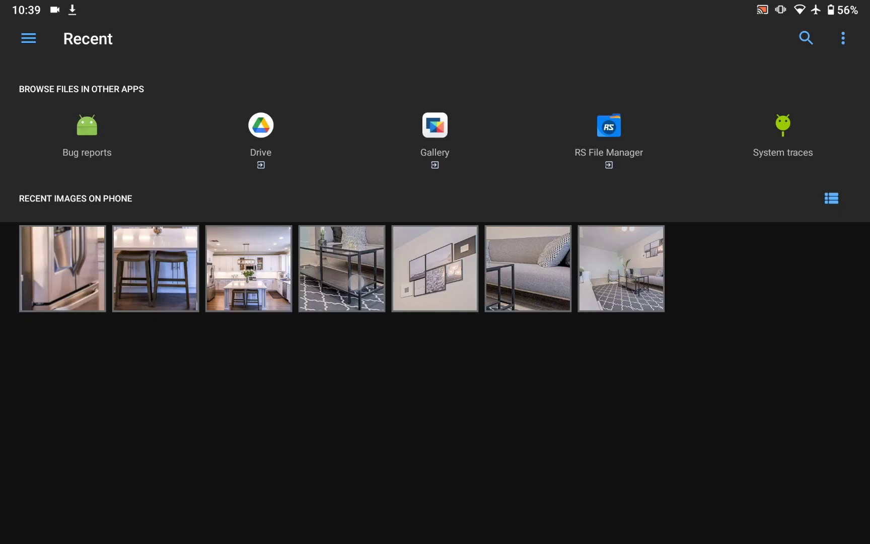
{"action": "left_click", "coordinate": [356, 281]}
{"action": "left_click_drag", "start_coordinate": [725, 424], "coordinate": [741, 287]}
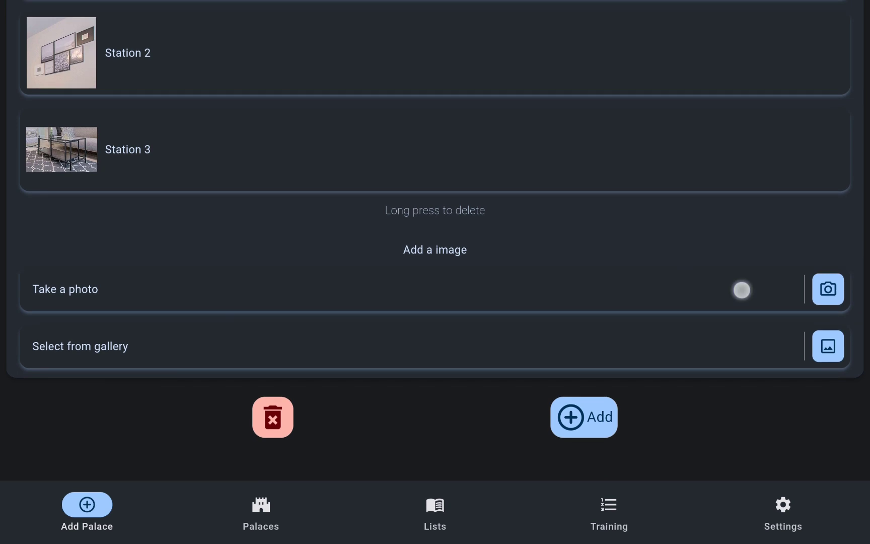
{"action": "left_click", "coordinate": [567, 410]}
{"action": "scroll", "coordinate": [435, 271], "scroll_direction": "up", "scroll_amount": 3}
Create 'Kitchen' with an overview image, bar stools and fridge stations, and save it.
{"action": "left_click", "coordinate": [715, 49]}
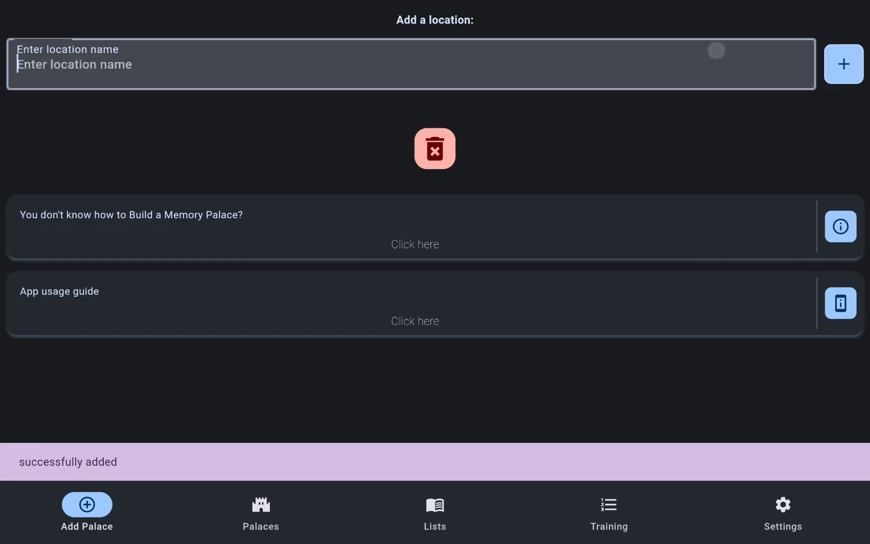
{"action": "type", "text": "Kitchen"}
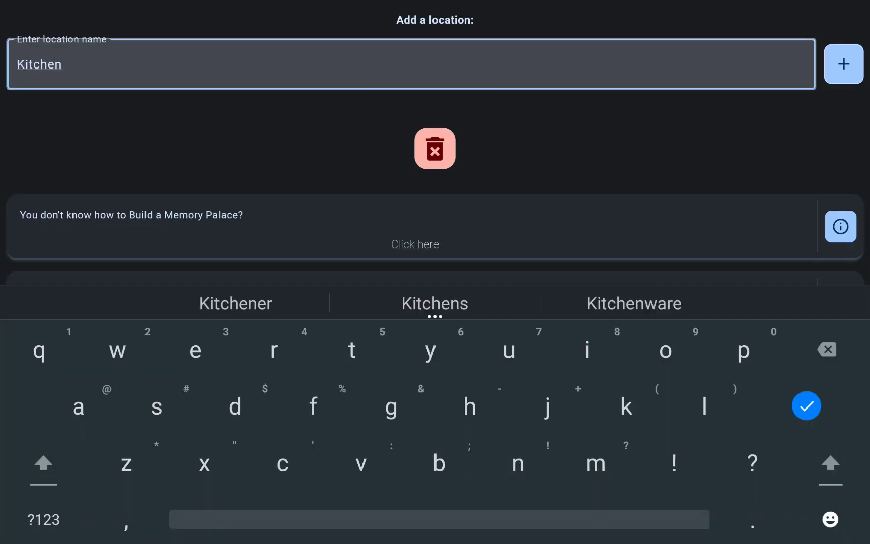
{"action": "left_click", "coordinate": [843, 64]}
{"action": "left_click", "coordinate": [815, 147]}
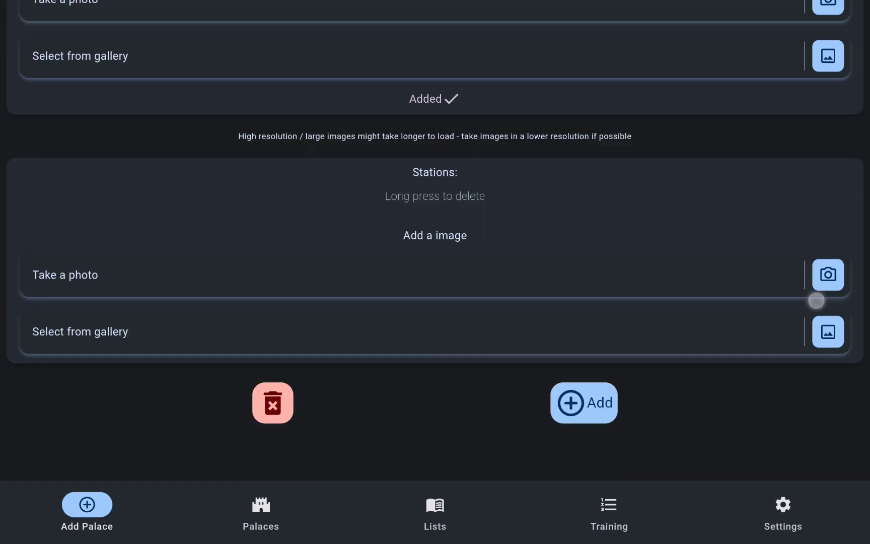
{"action": "left_click", "coordinate": [136, 279]}
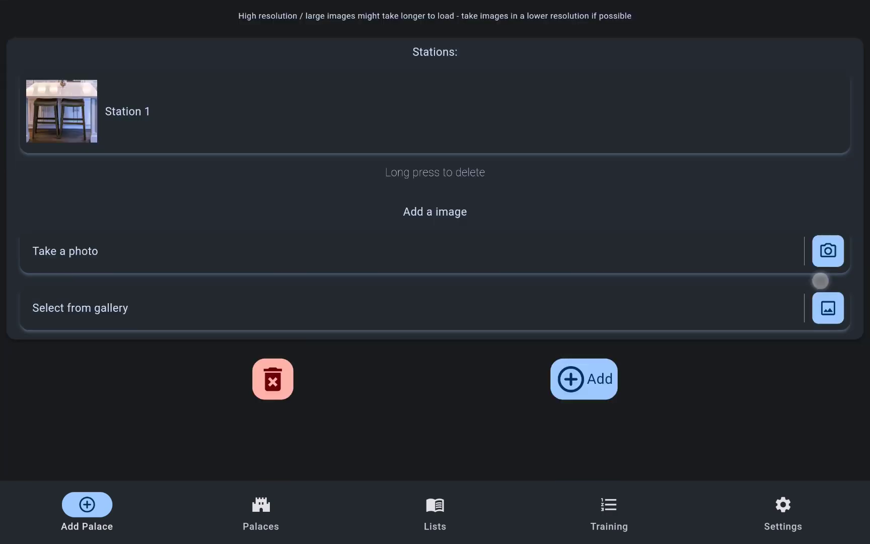
{"action": "left_click", "coordinate": [829, 307]}
{"action": "left_click", "coordinate": [63, 269]}
{"action": "left_click_drag", "start_coordinate": [738, 408], "coordinate": [755, 299]}
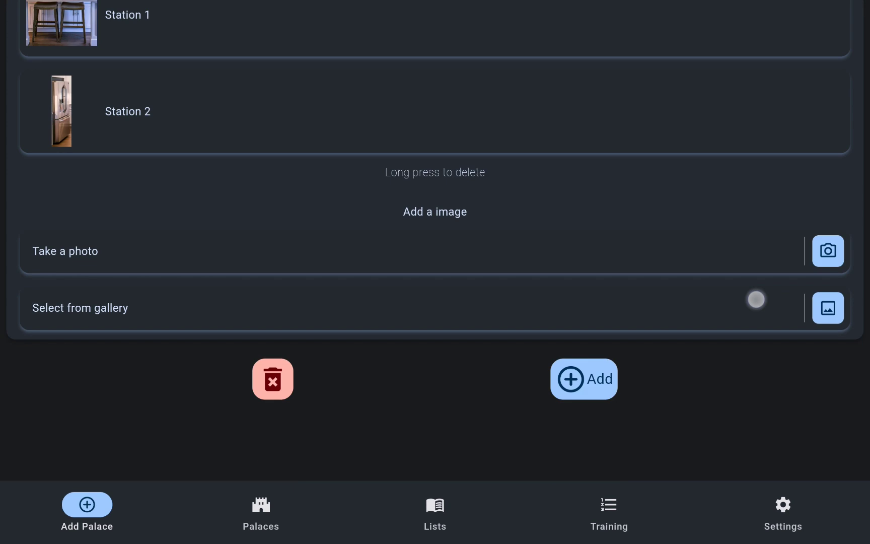
{"action": "left_click", "coordinate": [582, 376]}
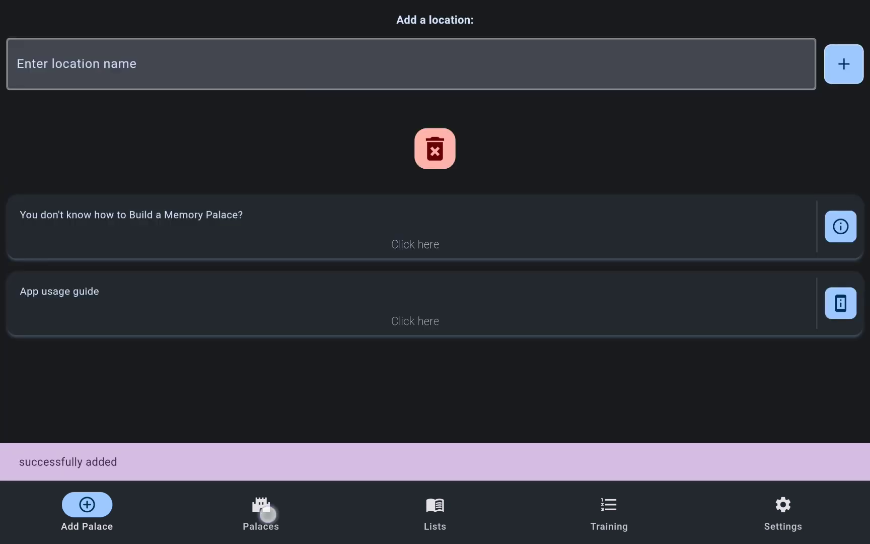
Open the Palaces list and search it for Kitchen, then Living room.
{"action": "left_click", "coordinate": [267, 513]}
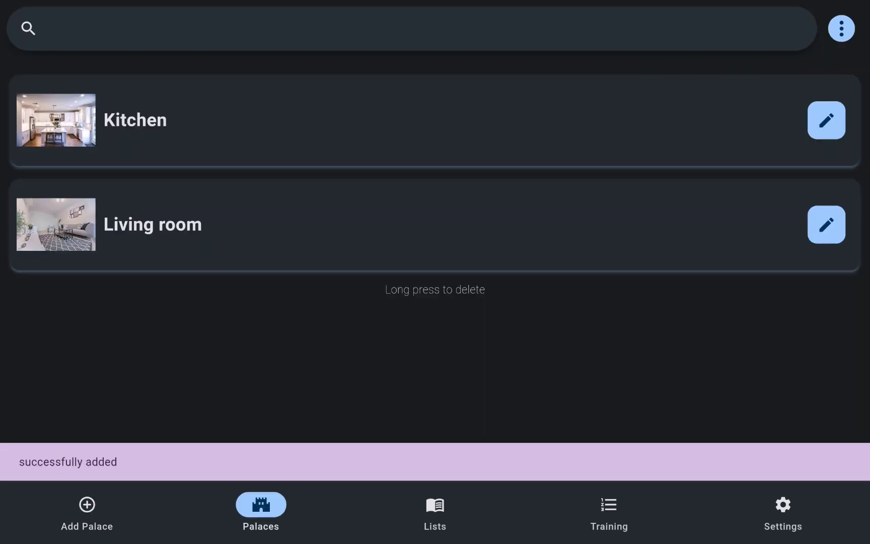
{"action": "left_click", "coordinate": [445, 23]}
{"action": "left_click", "coordinate": [636, 413]}
{"action": "type", "text": "k"}
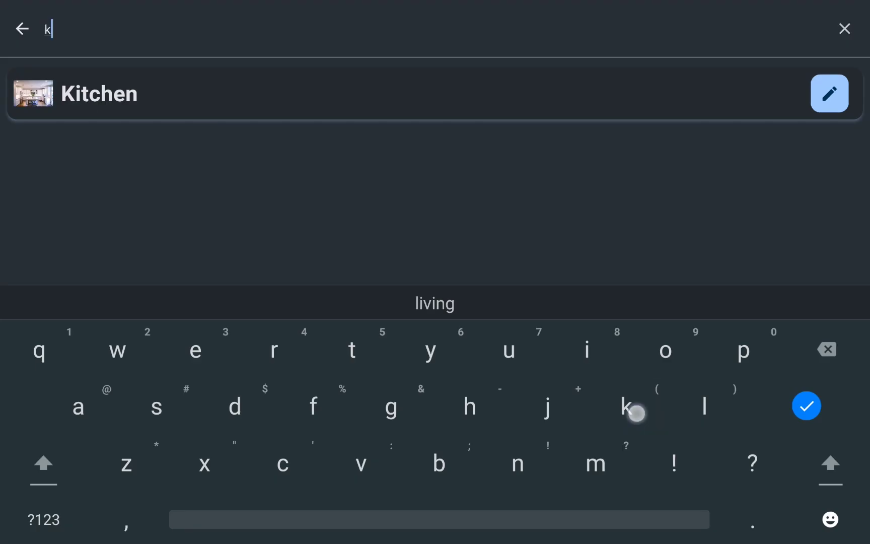
{"action": "left_click", "coordinate": [587, 350]}
{"action": "left_click", "coordinate": [826, 350]}
{"action": "left_click", "coordinate": [827, 349]}
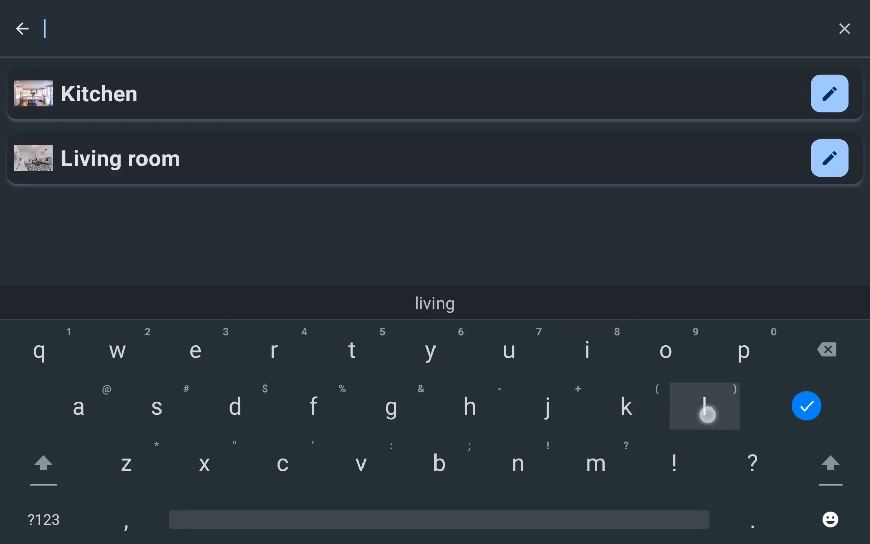
{"action": "left_click", "coordinate": [707, 414]}
{"action": "left_click", "coordinate": [826, 350]}
Close the search and view the Kitchen palace's overview and Station 1.
{"action": "left_click", "coordinate": [23, 28]}
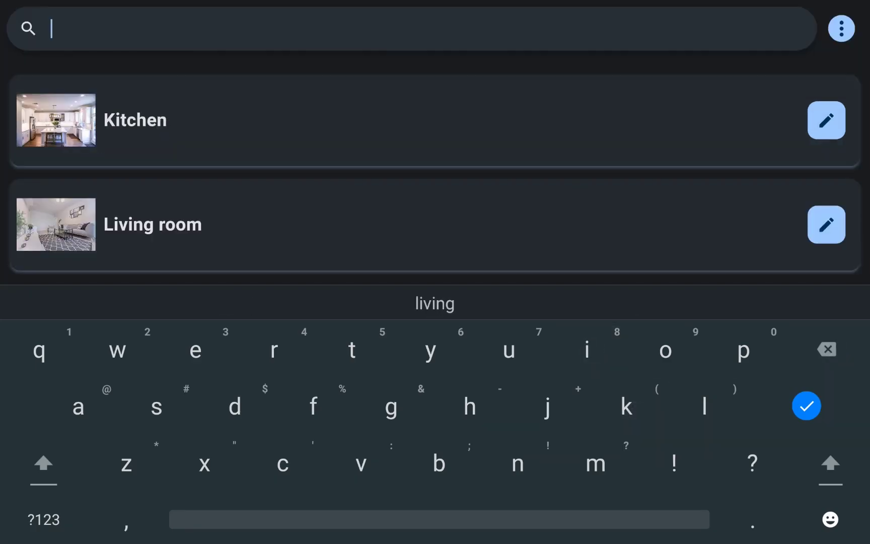
{"action": "left_click", "coordinate": [356, 111]}
{"action": "key", "text": "Escape"}
Set the slider auto-play interval to 1 second in Settings.
{"action": "left_click", "coordinate": [777, 526]}
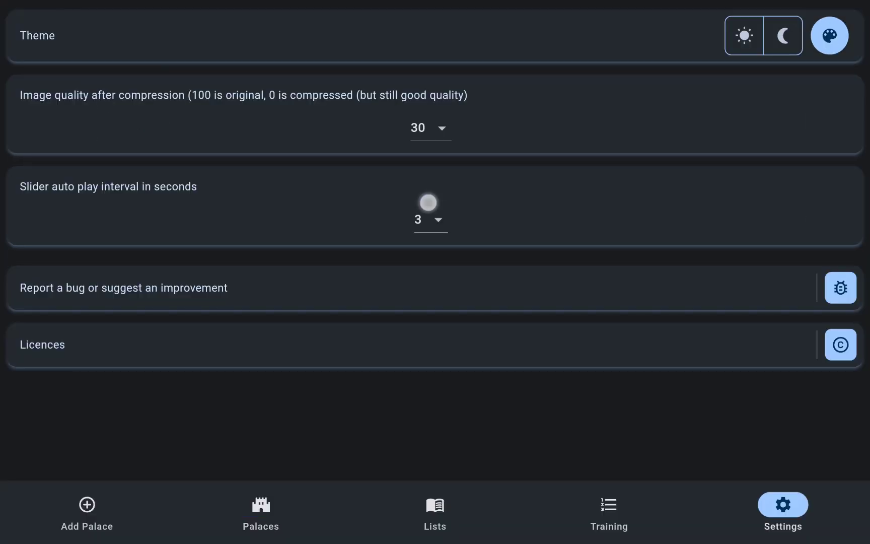
{"action": "left_click", "coordinate": [429, 202]}
{"action": "left_click", "coordinate": [443, 136]}
Play and stop the Living room slideshow, then return to the palace list.
{"action": "left_click", "coordinate": [266, 514]}
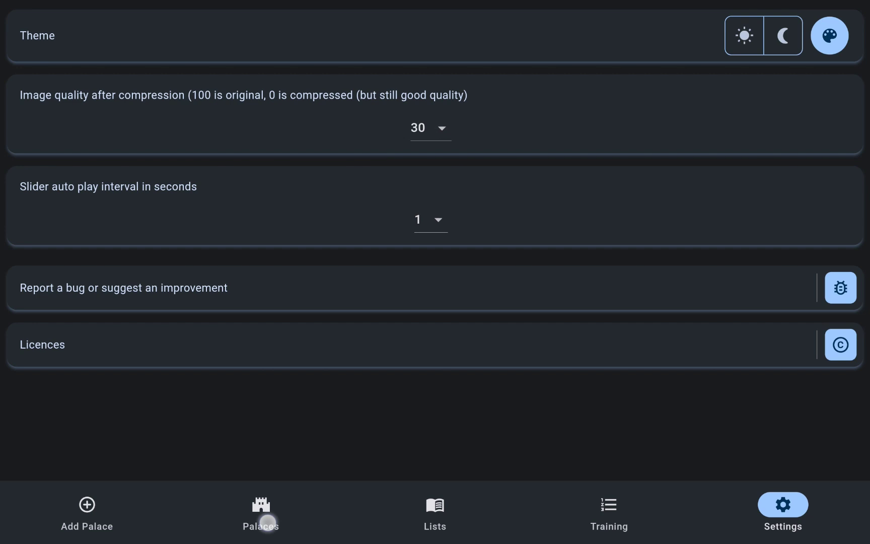
{"action": "left_click", "coordinate": [405, 218]}
{"action": "left_click", "coordinate": [541, 509]}
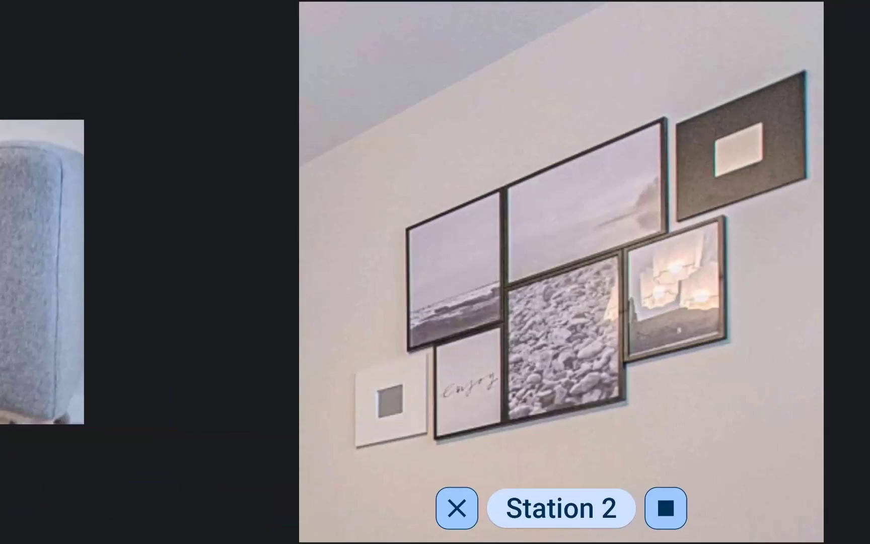
{"action": "left_click", "coordinate": [551, 515]}
{"action": "key", "text": "Escape"}
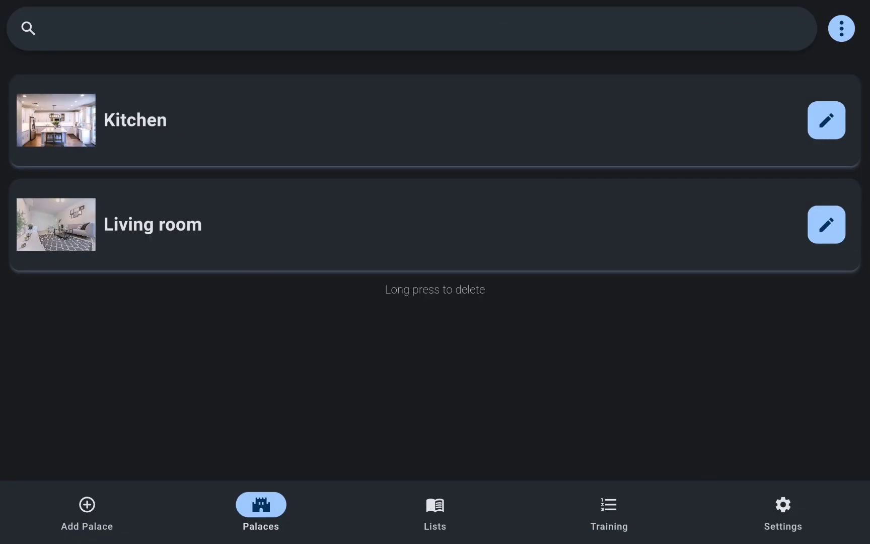
Replace Living room's Station 3 with the wall-art photo and leave the editor.
{"action": "left_click", "coordinate": [829, 223]}
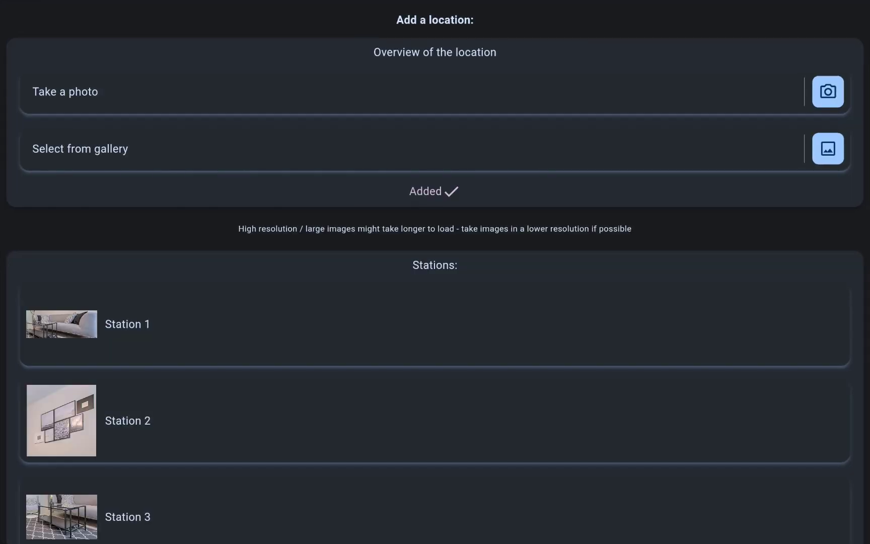
{"action": "left_click_drag", "start_coordinate": [566, 494], "coordinate": [633, 307]}
{"action": "left_click", "coordinate": [426, 331]}
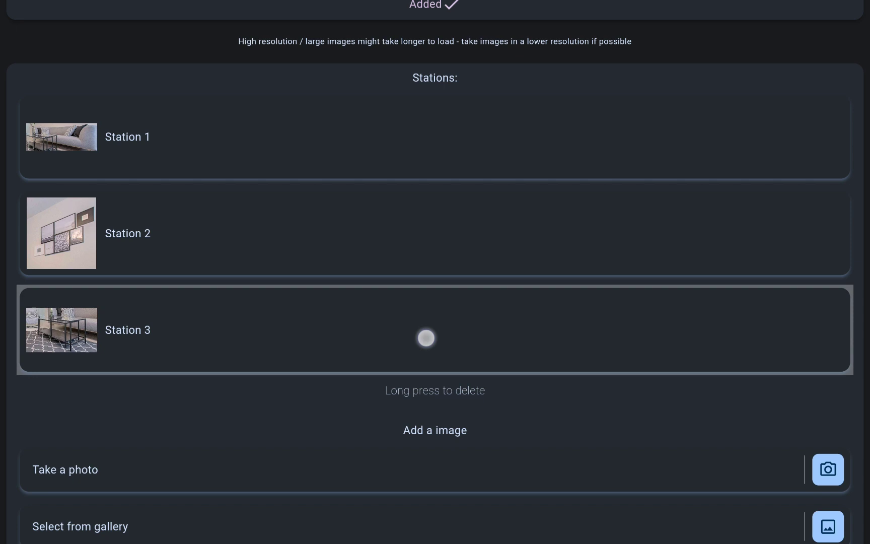
{"action": "left_click", "coordinate": [829, 427]}
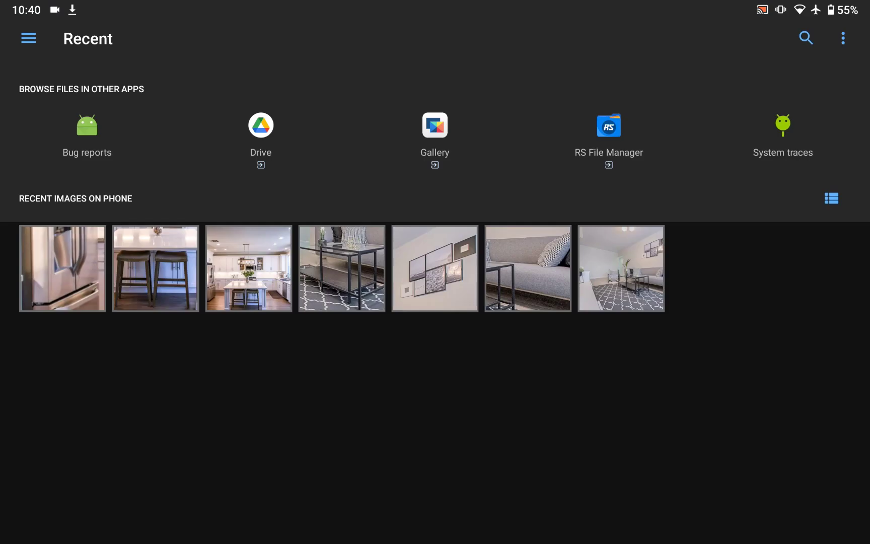
{"action": "left_click", "coordinate": [435, 269]}
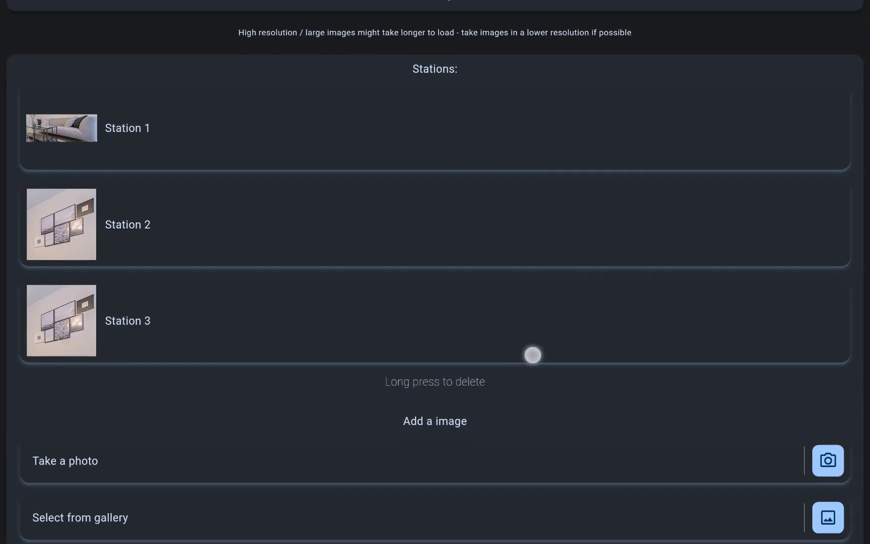
{"action": "left_click_drag", "start_coordinate": [532, 353], "coordinate": [564, 225]}
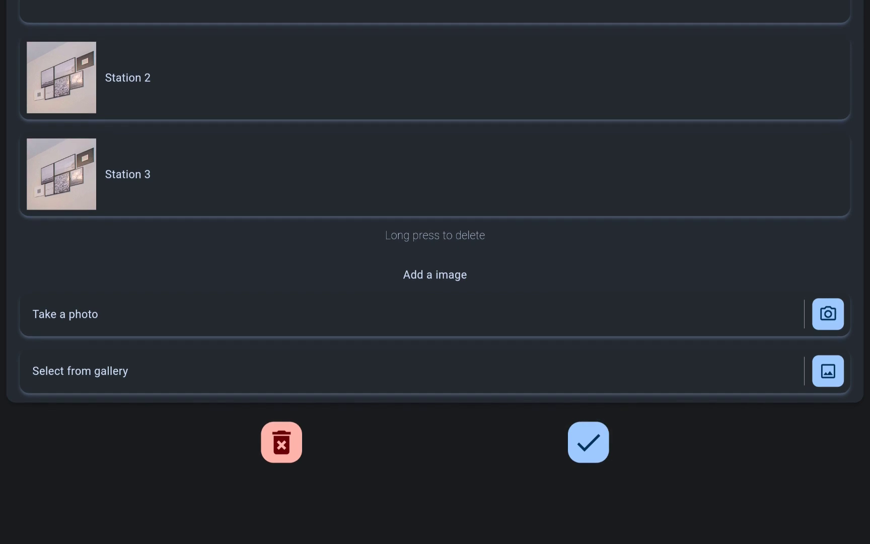
{"action": "left_click", "coordinate": [274, 447]}
{"action": "left_click", "coordinate": [841, 28]}
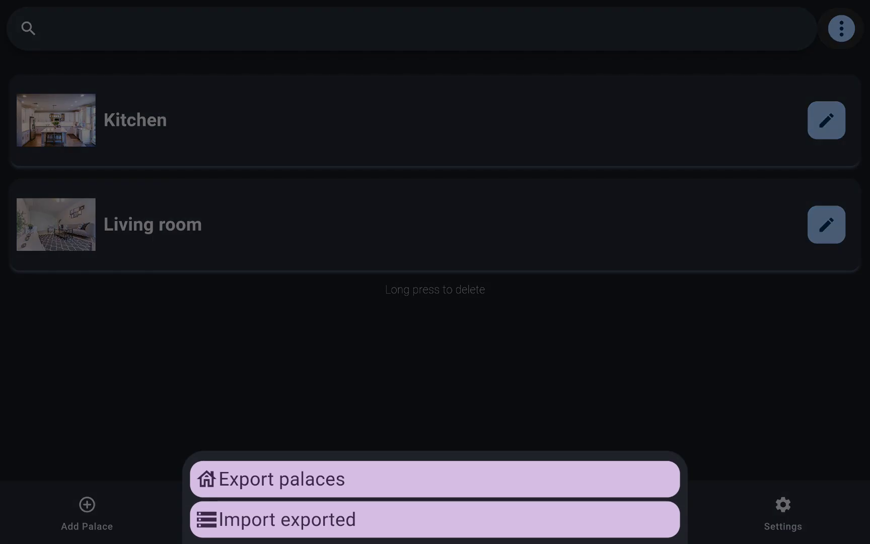
Export all palaces to Downloads, then re-import the exportedPalace zip.
{"action": "left_click", "coordinate": [444, 484]}
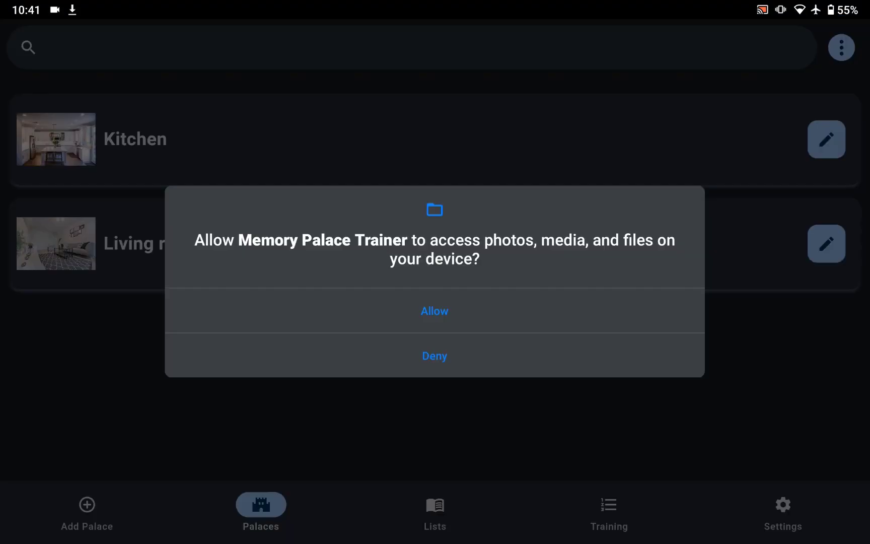
{"action": "left_click", "coordinate": [478, 301]}
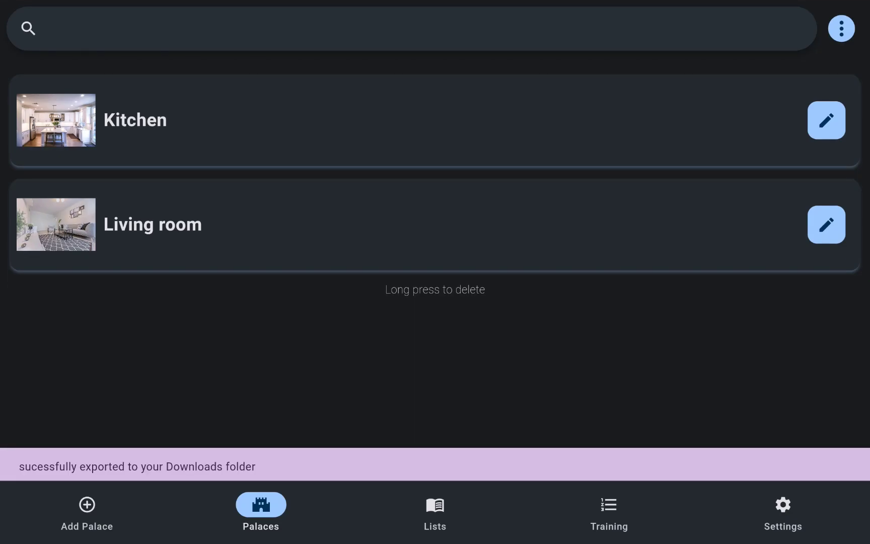
{"action": "left_click", "coordinate": [843, 28]}
{"action": "left_click", "coordinate": [432, 522]}
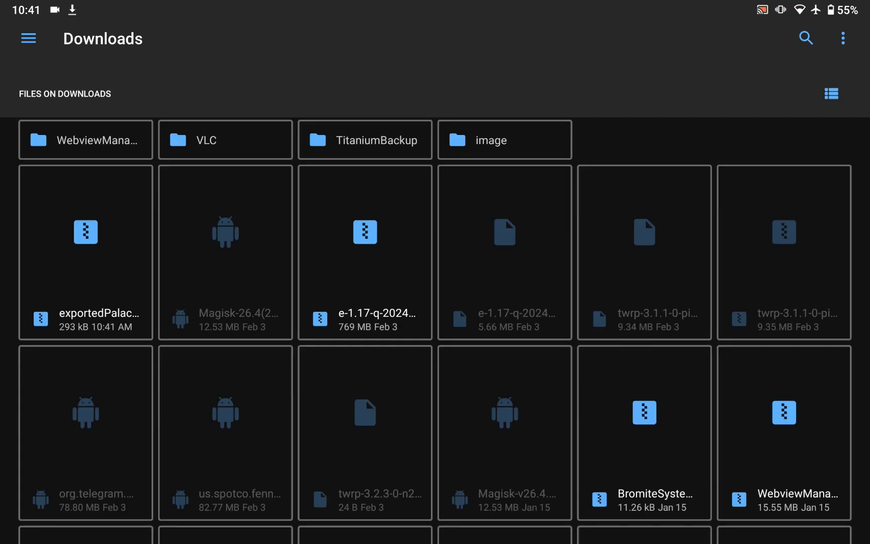
{"action": "left_click", "coordinate": [75, 277]}
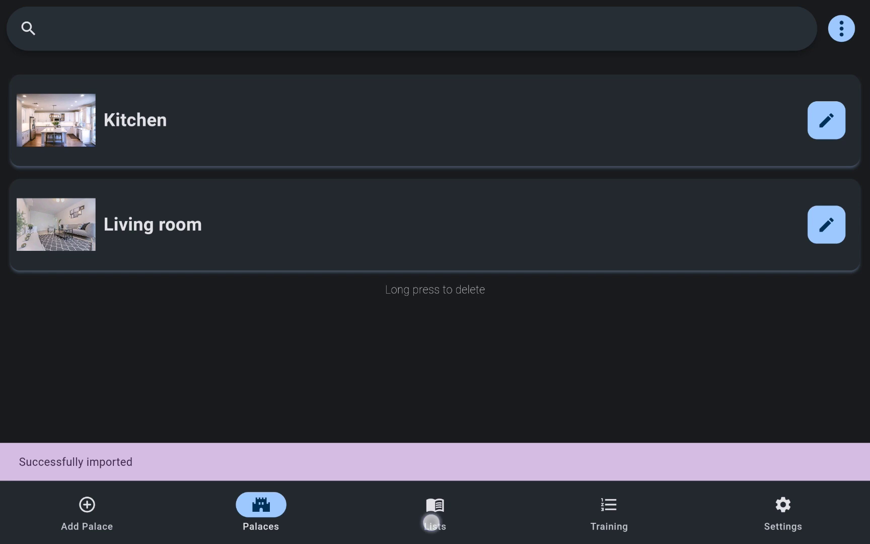
Create a new list named 'Shopping list' under Lists.
{"action": "left_click", "coordinate": [431, 522]}
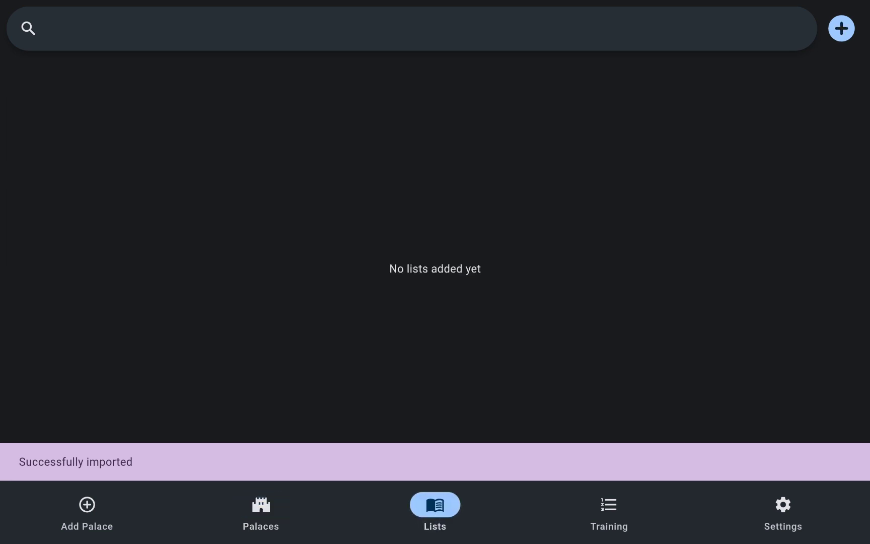
{"action": "left_click", "coordinate": [842, 29]}
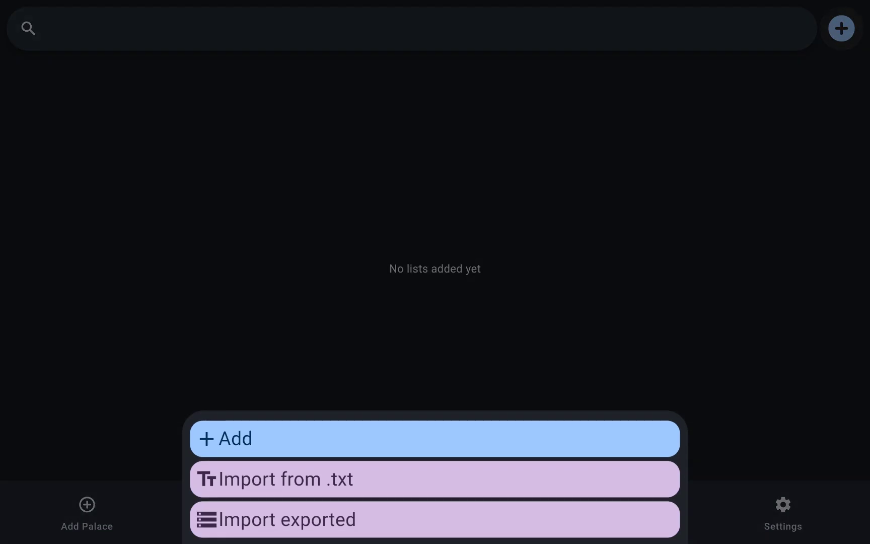
{"action": "left_click", "coordinate": [431, 448]}
{"action": "left_click", "coordinate": [485, 271]}
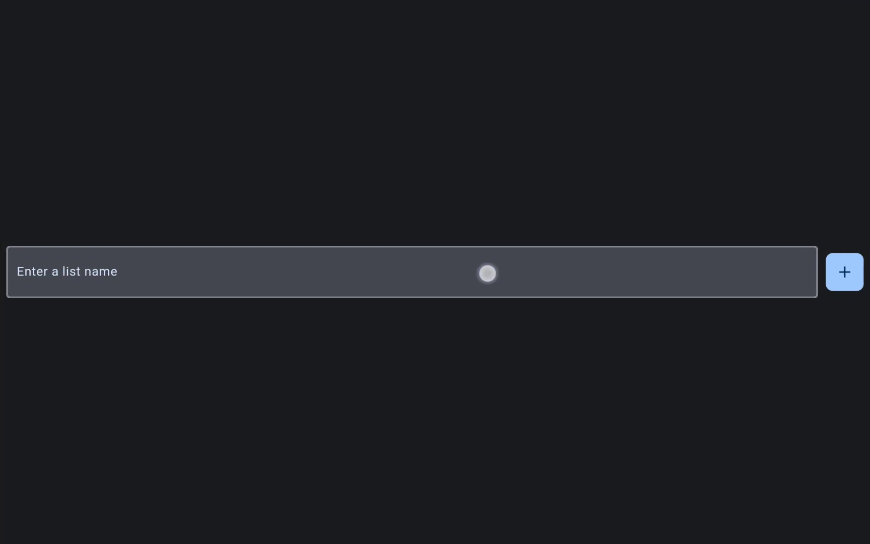
{"action": "type", "text": "Shoppi"}
{"action": "left_click", "coordinate": [435, 303]}
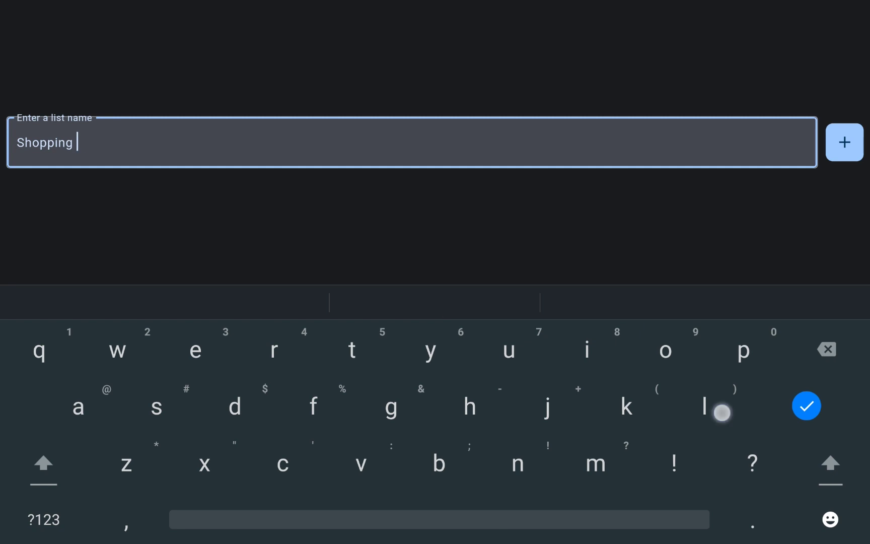
{"action": "type", "text": "list"}
{"action": "left_click", "coordinate": [850, 134]}
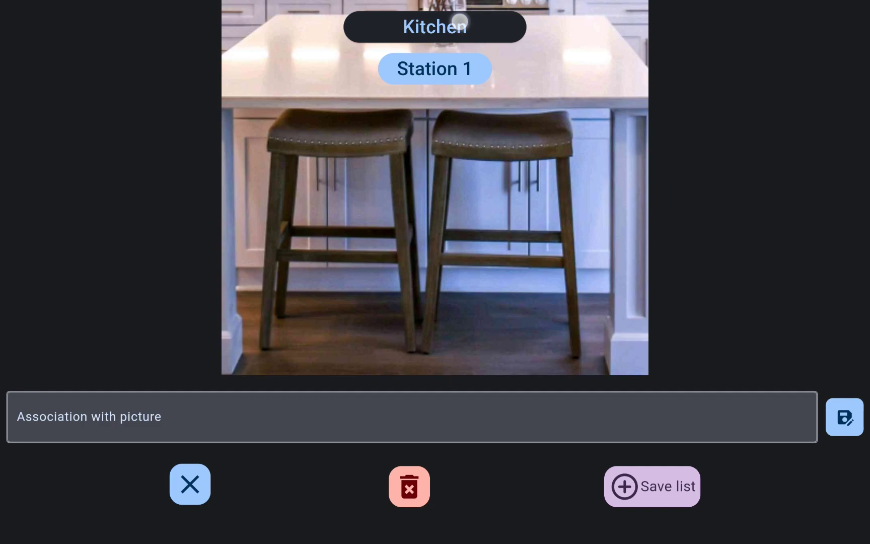
Enter 'Potatoes' as the association for Kitchen Station 1.
{"action": "left_click", "coordinate": [459, 21]}
{"action": "left_click", "coordinate": [428, 259]}
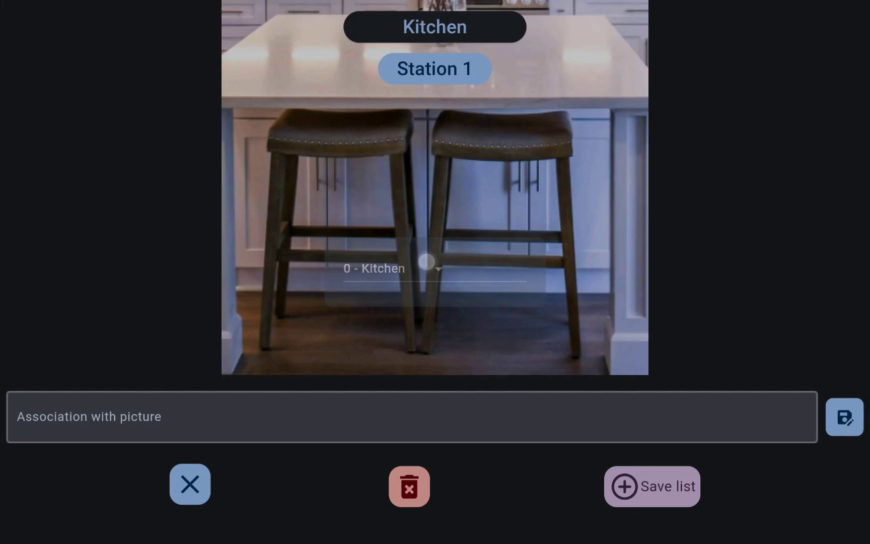
{"action": "left_click", "coordinate": [408, 416]}
{"action": "left_click", "coordinate": [46, 457]}
{"action": "type", "text": "Po"}
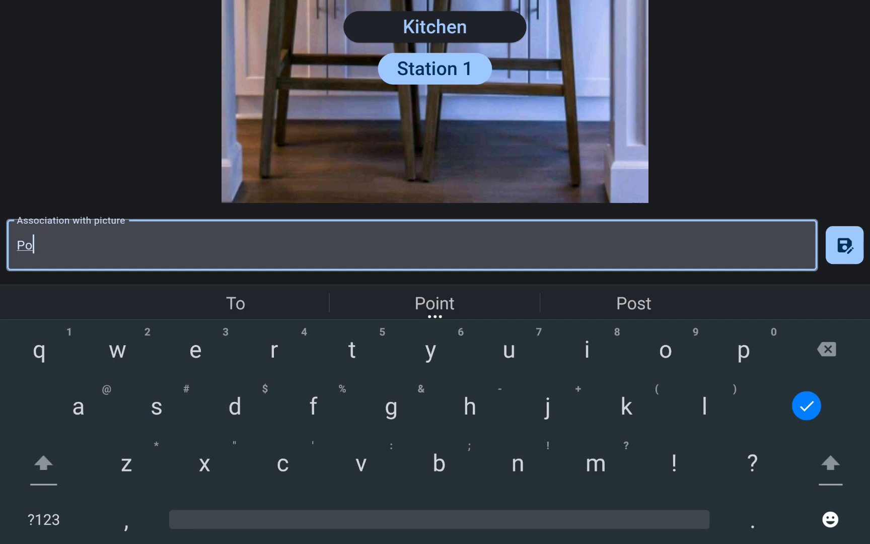
{"action": "type", "text": "tato"}
{"action": "left_click", "coordinate": [435, 303]}
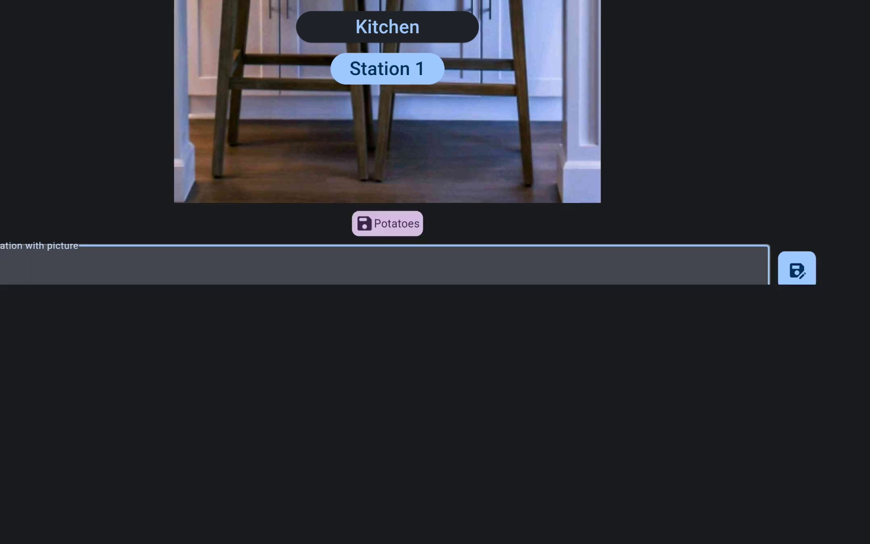
{"action": "left_click", "coordinate": [844, 244]}
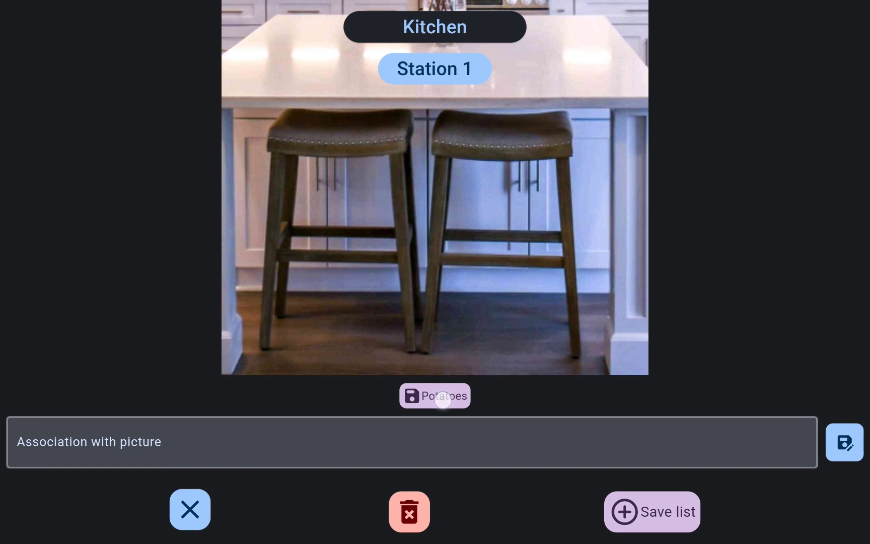
Enter 'Tomatoes' at Living room Station 3 and save the list.
{"action": "mouse_move", "coordinate": [442, 396]}
{"action": "left_mouse_down"}
{"action": "mouse_move", "coordinate": [485, 380]}
{"action": "mouse_move", "coordinate": [505, 385]}
{"action": "left_mouse_up"}
{"action": "left_click_drag", "start_coordinate": [816, 256], "coordinate": [627, 301]}
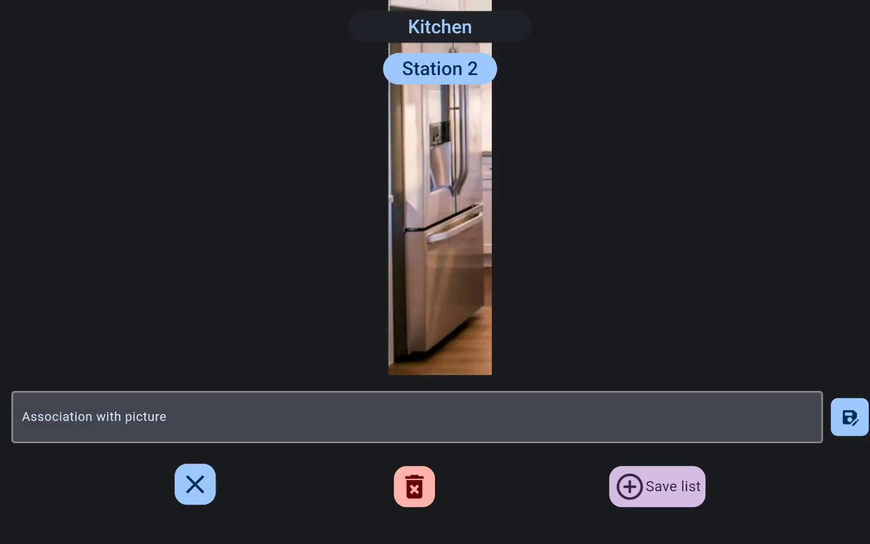
{"action": "left_click_drag", "start_coordinate": [726, 297], "coordinate": [577, 299]}
{"action": "left_click", "coordinate": [408, 416]}
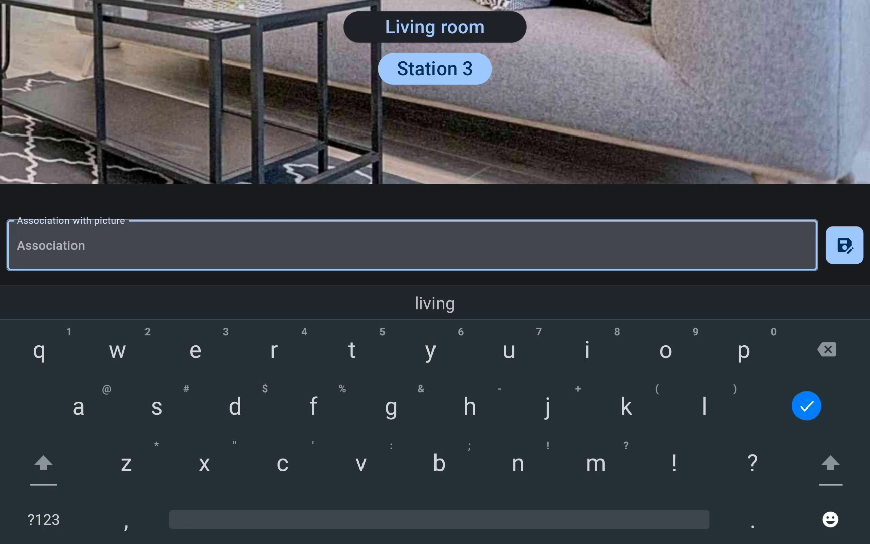
{"action": "type", "text": "Tomat"}
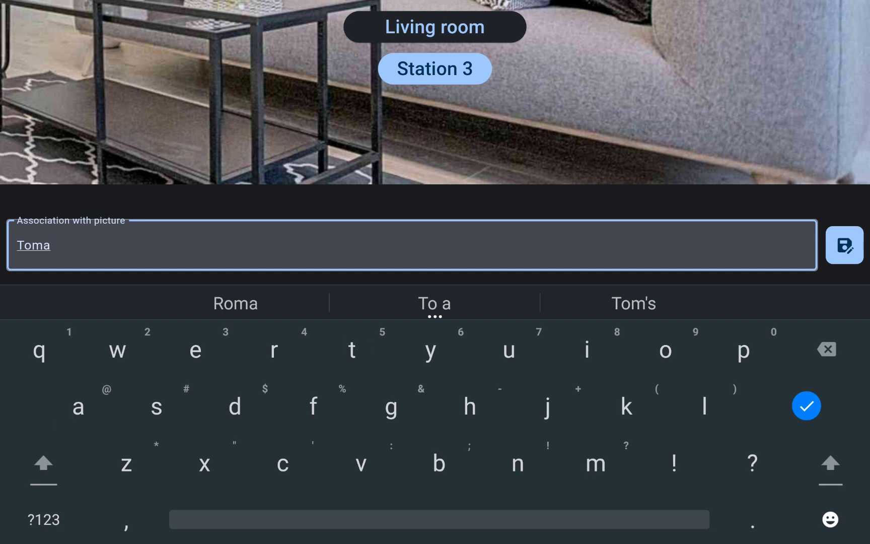
{"action": "type", "text": "oes"}
{"action": "key", "text": "Return"}
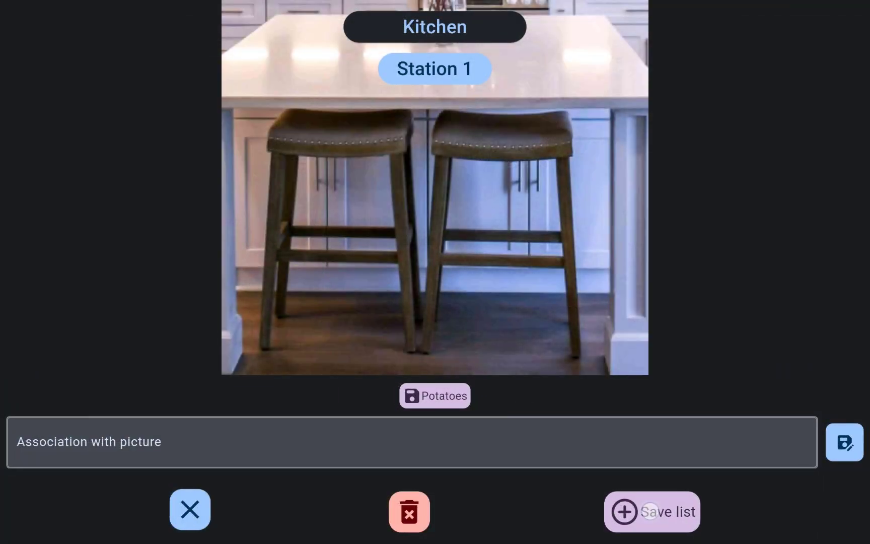
{"action": "left_click", "coordinate": [650, 511]}
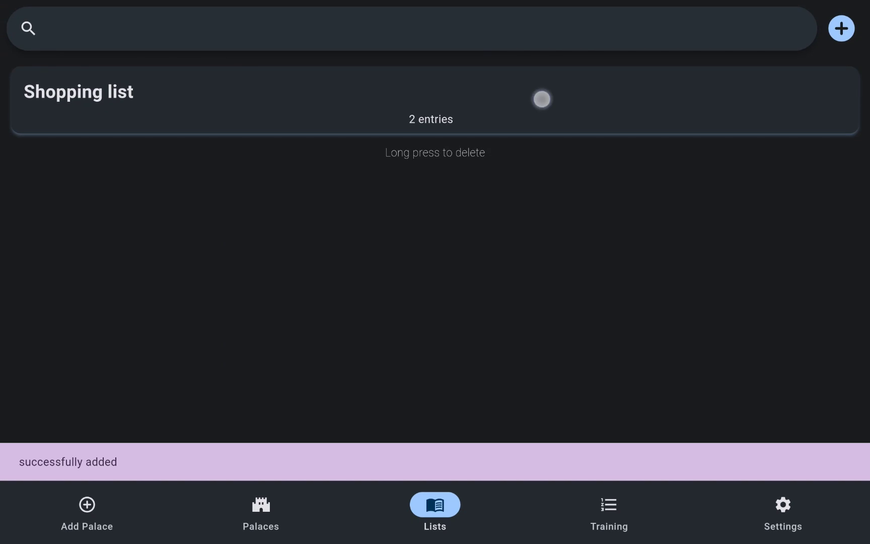
{"action": "left_click", "coordinate": [541, 99]}
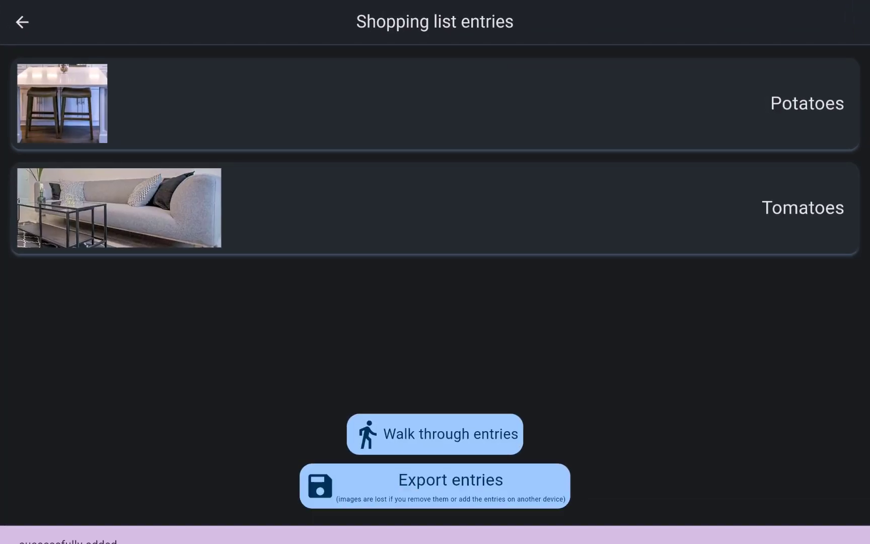
{"action": "left_click", "coordinate": [462, 433]}
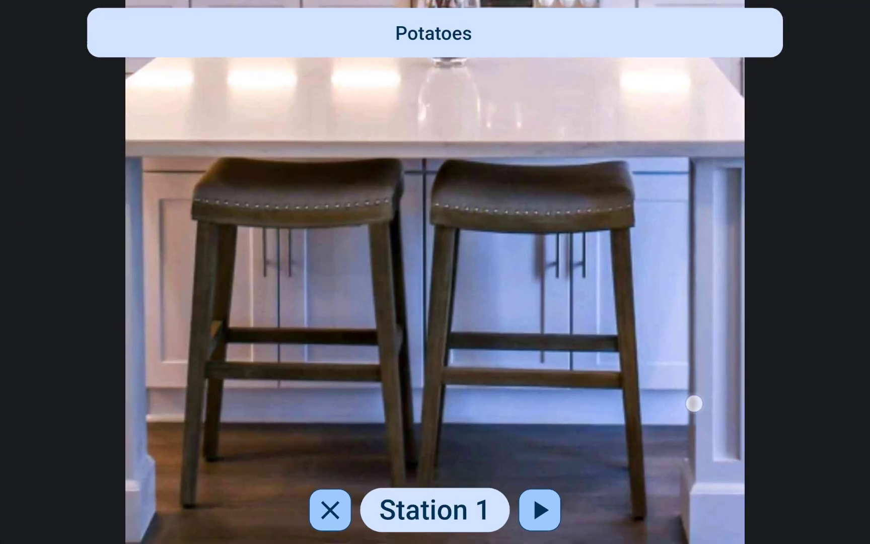
{"action": "left_click_drag", "start_coordinate": [693, 401], "coordinate": [621, 407]}
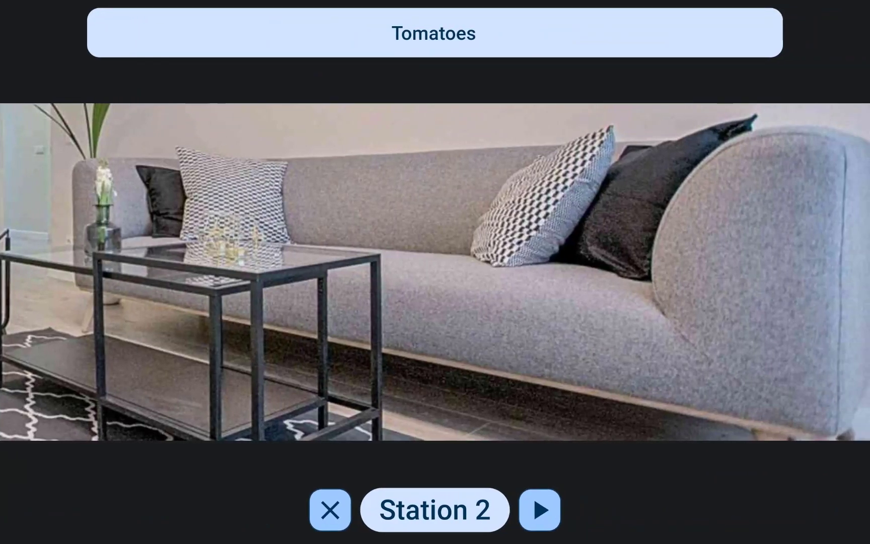
Close the walkthrough, open Training, and step through a session before ending it.
{"action": "left_click", "coordinate": [310, 517]}
{"action": "key", "text": "Escape"}
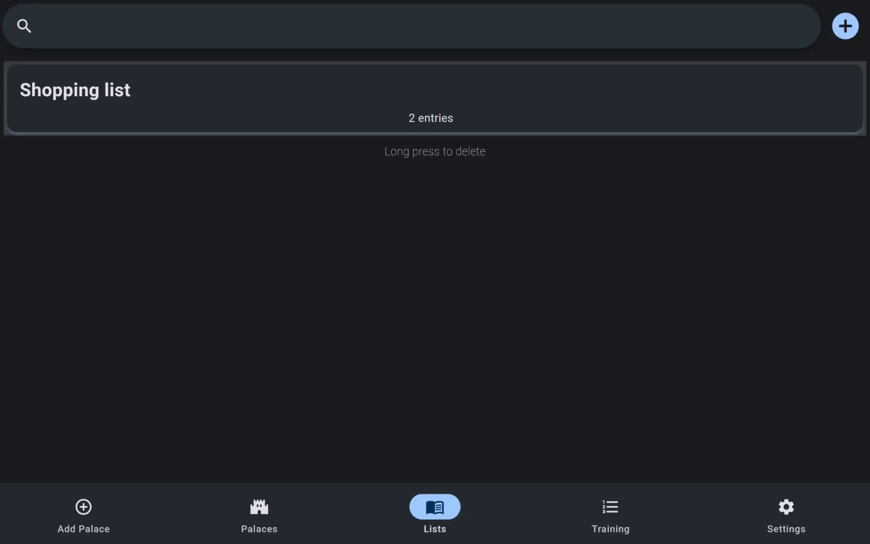
{"action": "left_click", "coordinate": [608, 508]}
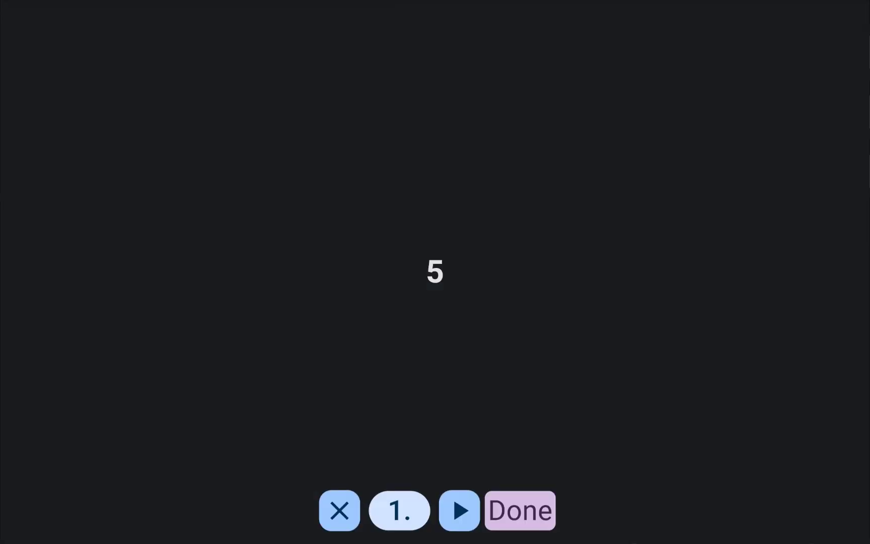
{"action": "left_click", "coordinate": [672, 394]}
{"action": "left_click_drag", "start_coordinate": [599, 427], "coordinate": [313, 426]}
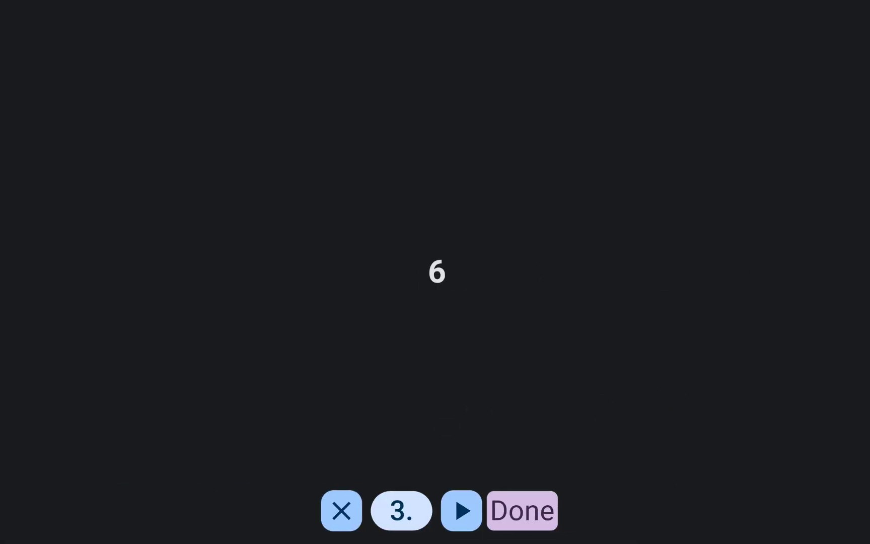
{"action": "left_click", "coordinate": [398, 509]}
{"action": "left_click", "coordinate": [445, 262]}
{"action": "scroll", "coordinate": [452, 329], "scroll_direction": "down", "scroll_amount": 5}
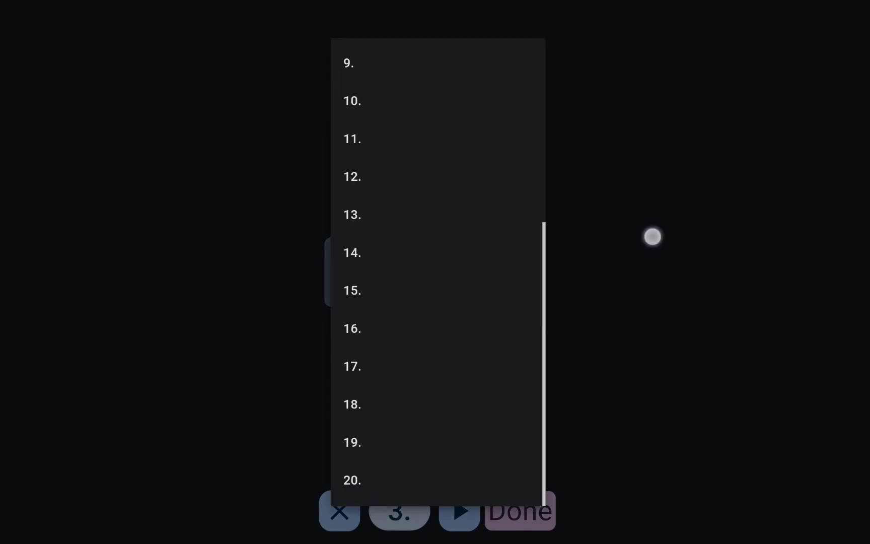
{"action": "left_click", "coordinate": [653, 236]}
{"action": "key", "text": "Escape"}
{"action": "left_click", "coordinate": [520, 510]}
Set training to 4 numbers of 4 digits each.
{"action": "left_click", "coordinate": [431, 289]}
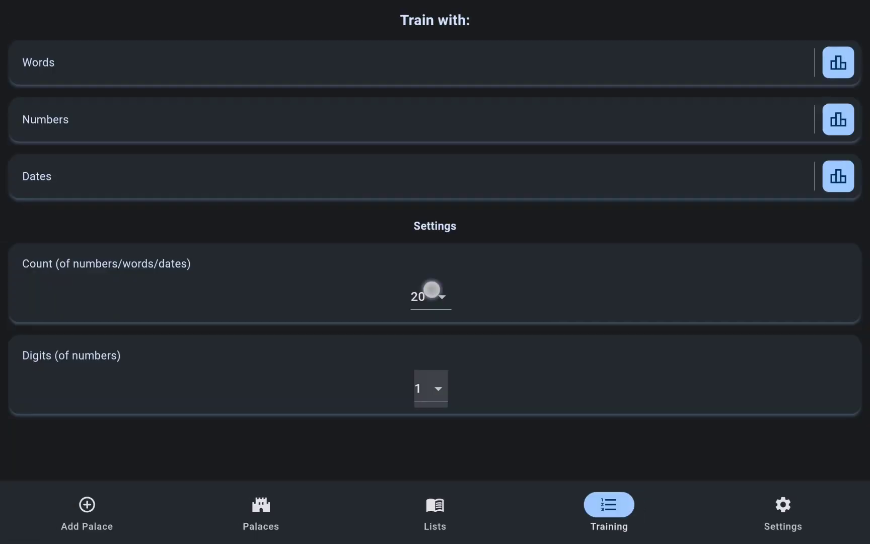
{"action": "scroll", "coordinate": [435, 202], "scroll_direction": "up", "scroll_amount": 5}
{"action": "left_click", "coordinate": [435, 174]}
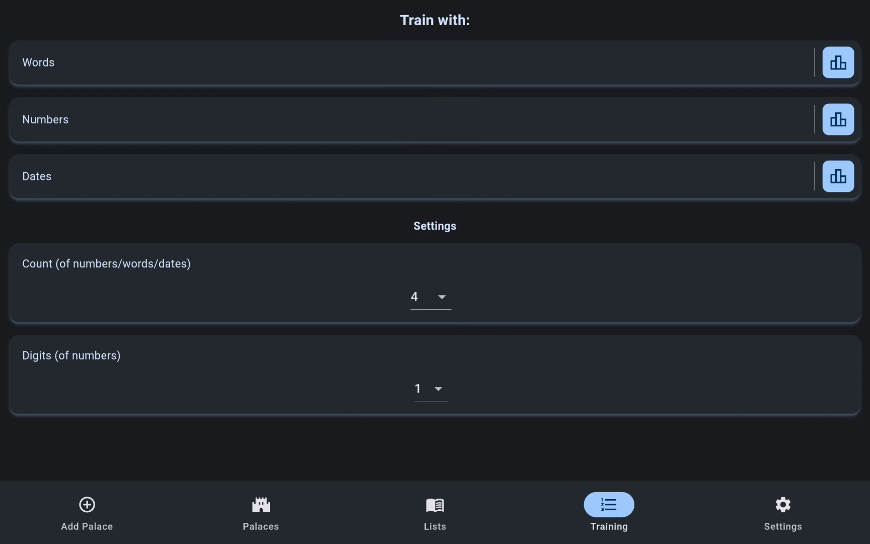
{"action": "left_click", "coordinate": [434, 388]}
{"action": "left_click", "coordinate": [426, 414]}
Run a Numbers training session and submit the recalled answer.
{"action": "left_click", "coordinate": [838, 119]}
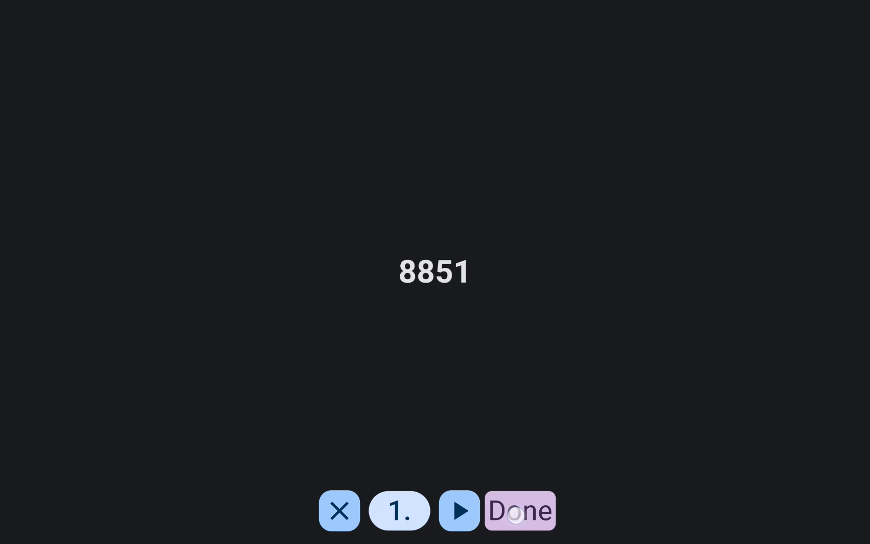
{"action": "left_click", "coordinate": [510, 511]}
{"action": "left_click", "coordinate": [521, 315]}
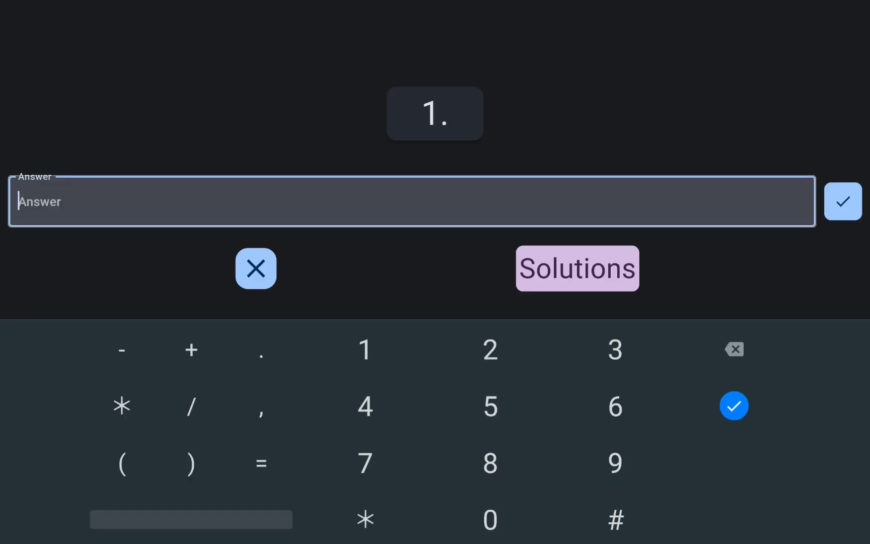
{"action": "type", "text": "8842"}
{"action": "key", "text": "Return"}
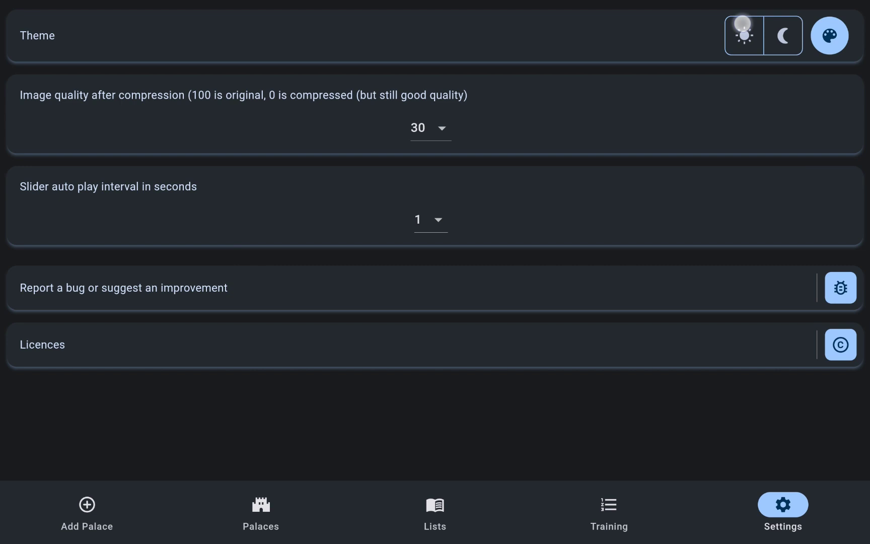
Choose the light theme and apply a red accent colour from the palette.
{"action": "left_click", "coordinate": [744, 34]}
{"action": "left_click", "coordinate": [782, 36]}
{"action": "left_click", "coordinate": [743, 33]}
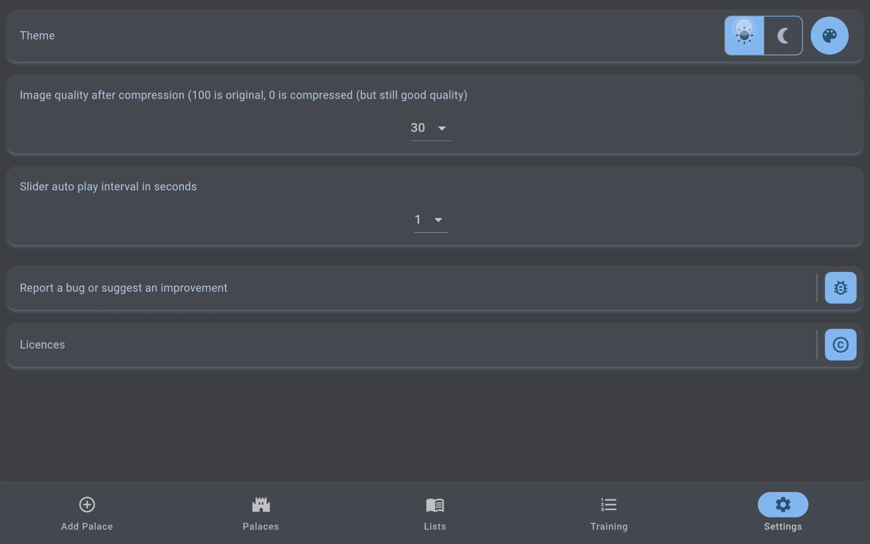
{"action": "left_click", "coordinate": [829, 35]}
{"action": "left_click_drag", "start_coordinate": [611, 183], "coordinate": [672, 185]}
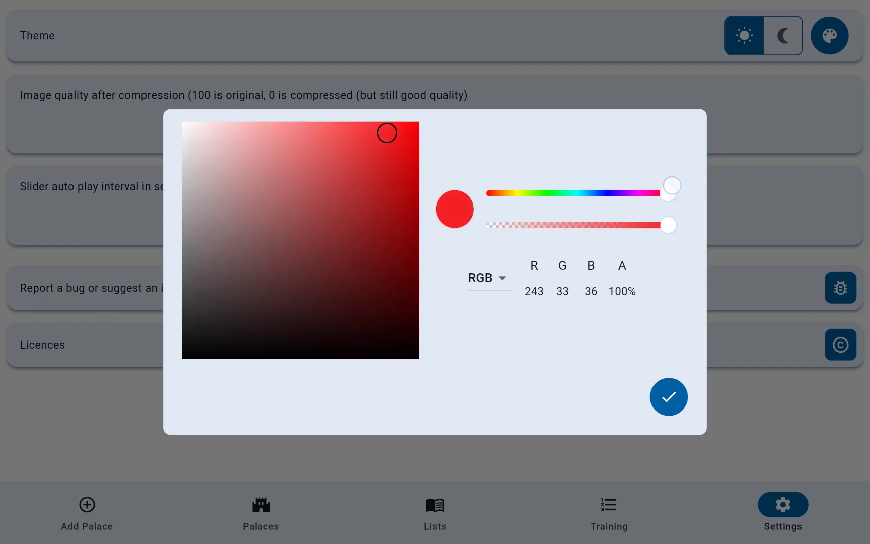
{"action": "left_click", "coordinate": [669, 396]}
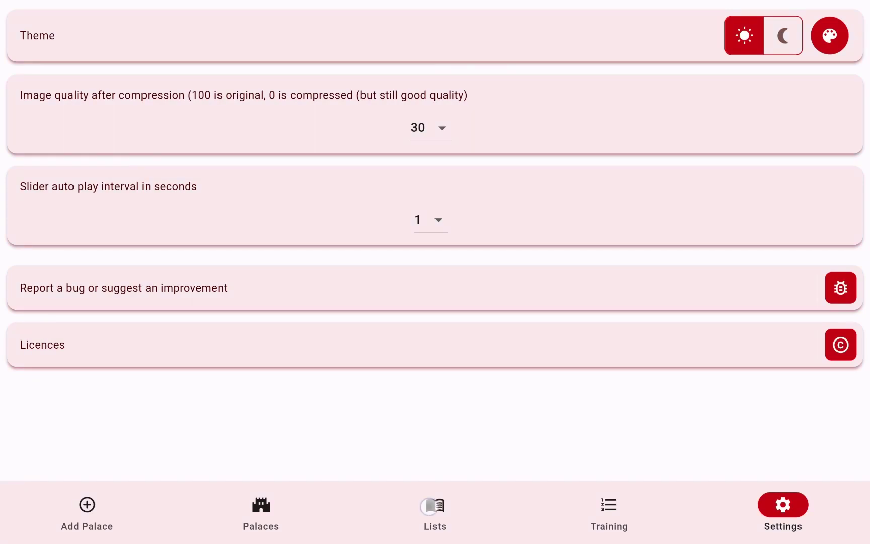